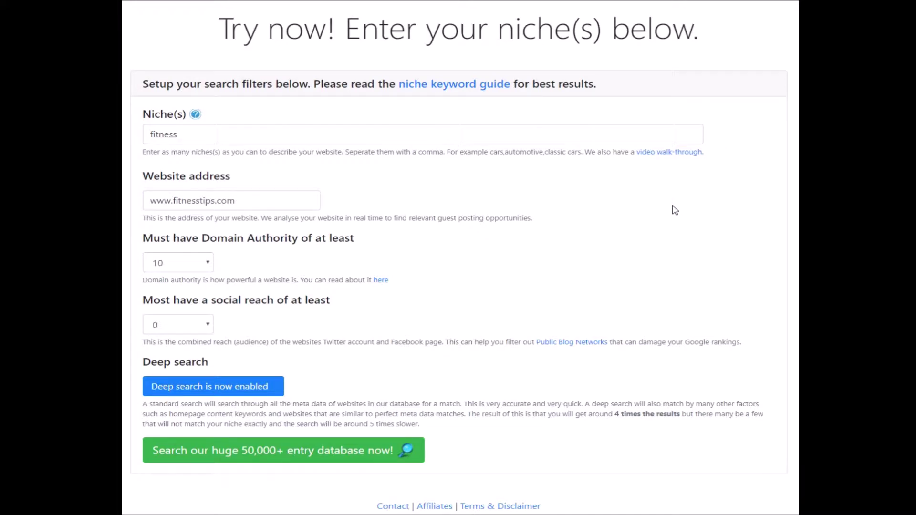
- Try adding health as a second niche keyword after fitness, and remove it again
left_click(278, 131)
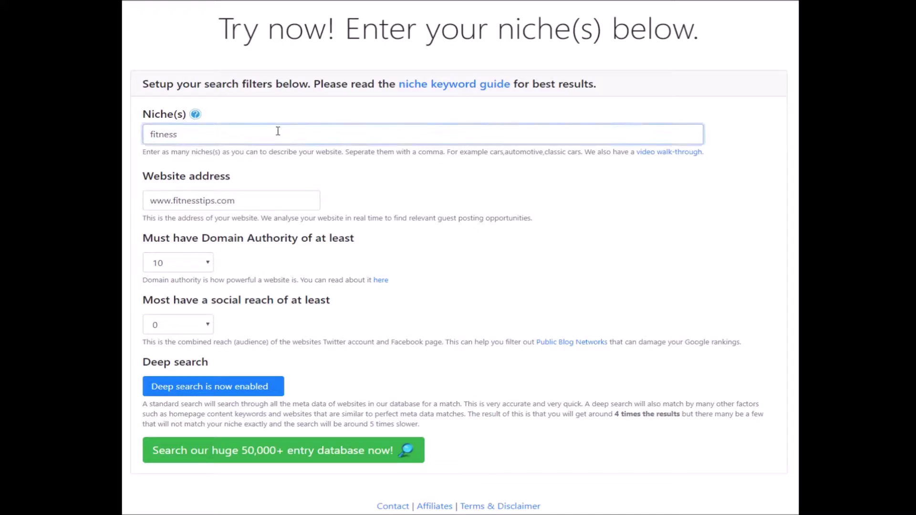
type(", health")
key("BackSpace")
key("BackSpace")
key("BackSpace")
key("BackSpace")
key("BackSpace")
key("BackSpace")
left_click(258, 198)
left_click(426, 186)
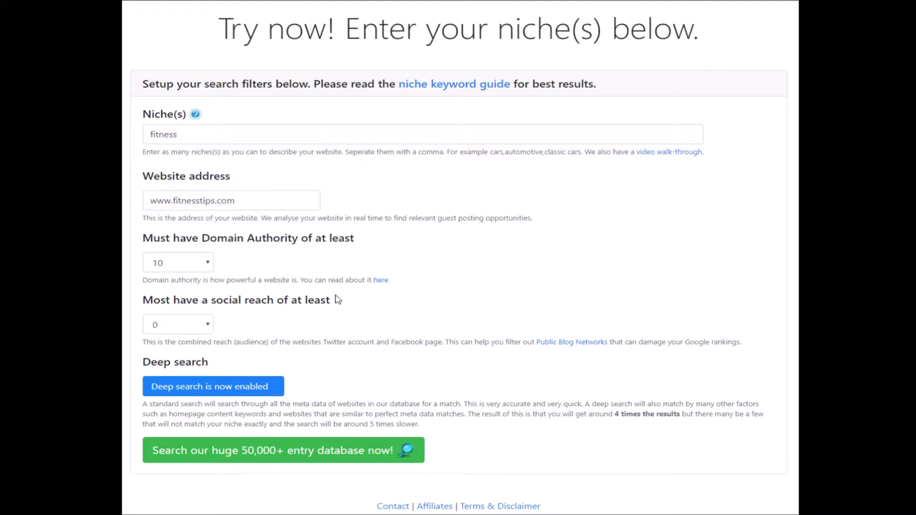
- Set the minimum Domain Authority filter to 0 and look at the social reach options
left_click(197, 267)
left_click(168, 282)
left_click(467, 267)
left_click_drag(141, 239, 394, 273)
left_click(445, 239)
left_click(190, 263)
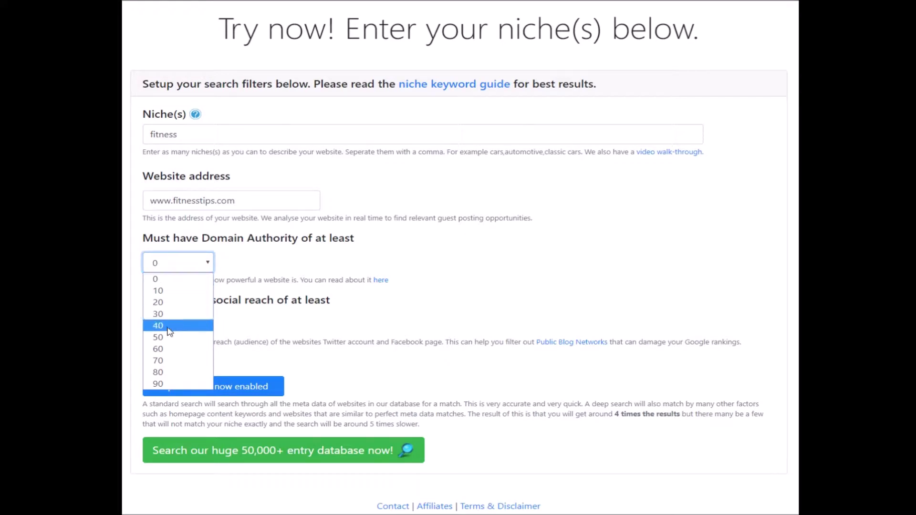
left_click(433, 270)
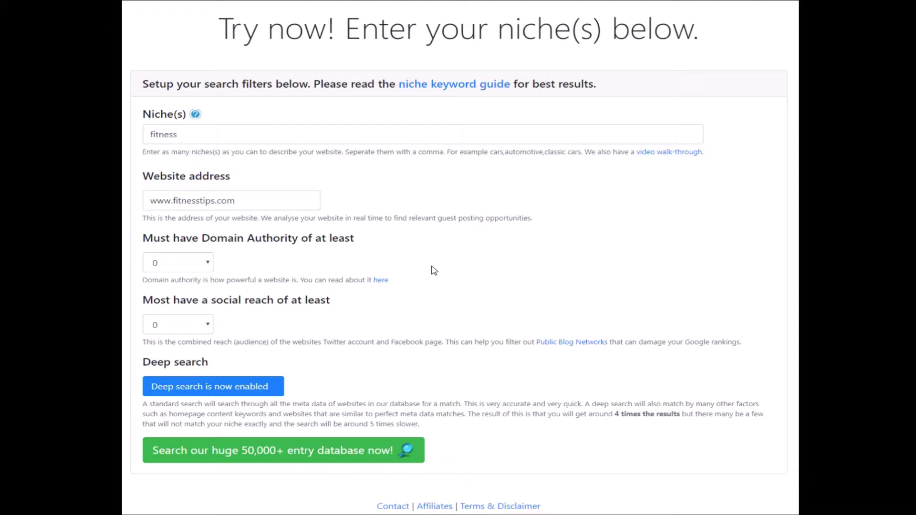
left_click(203, 327)
left_click(367, 334)
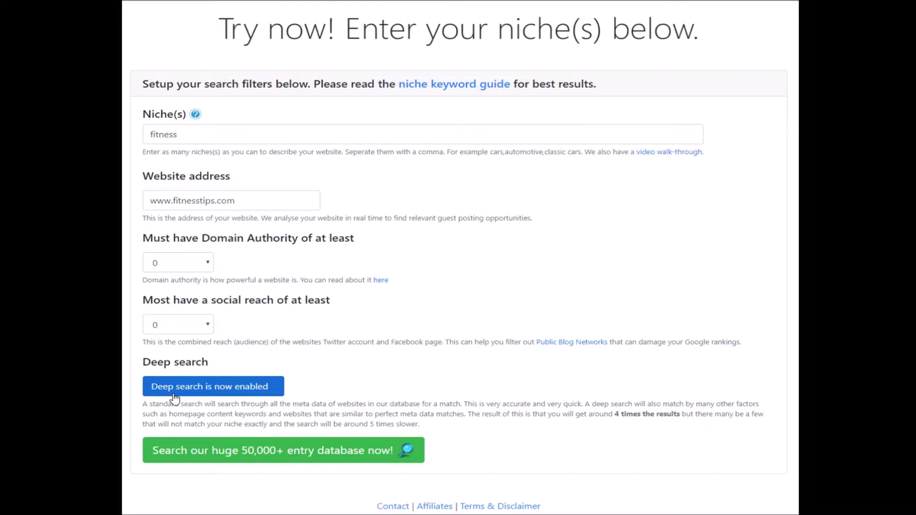
double_click(177, 134)
left_click(212, 137)
left_click_drag(224, 137, 151, 134)
left_click(215, 139)
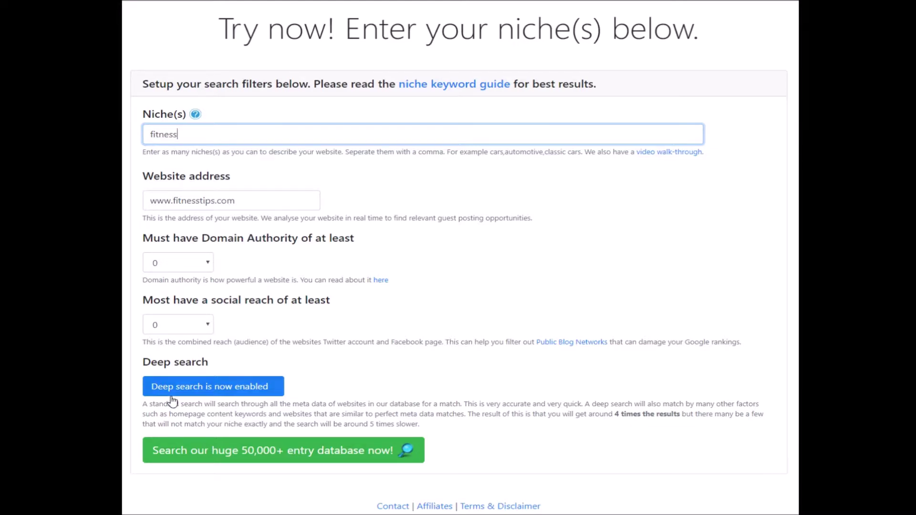
double_click(206, 137)
left_click(207, 137)
left_click_drag(229, 131, 119, 135)
left_click(118, 136)
left_click(181, 139)
left_click_drag(181, 139, 118, 136)
left_click(118, 137)
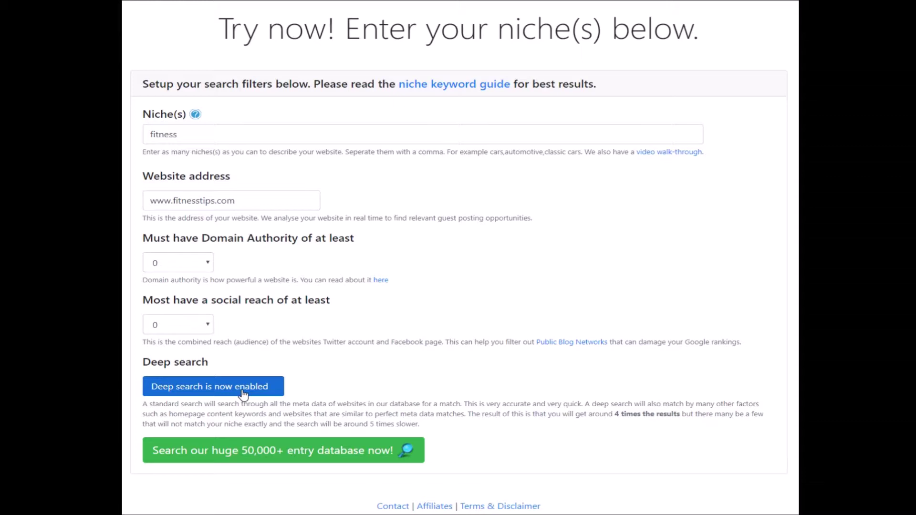
- Disable deep search and search the database for guest posting sites in the fitness niche
left_click(199, 394)
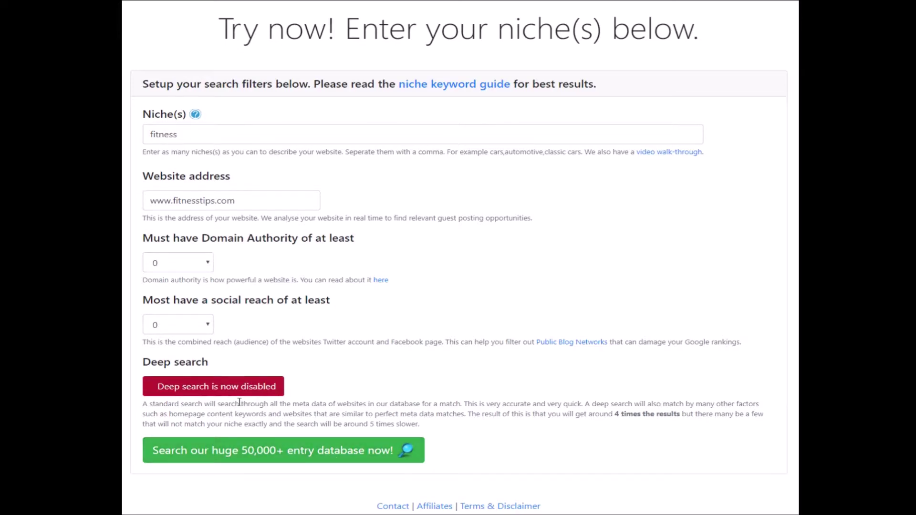
left_click(266, 453)
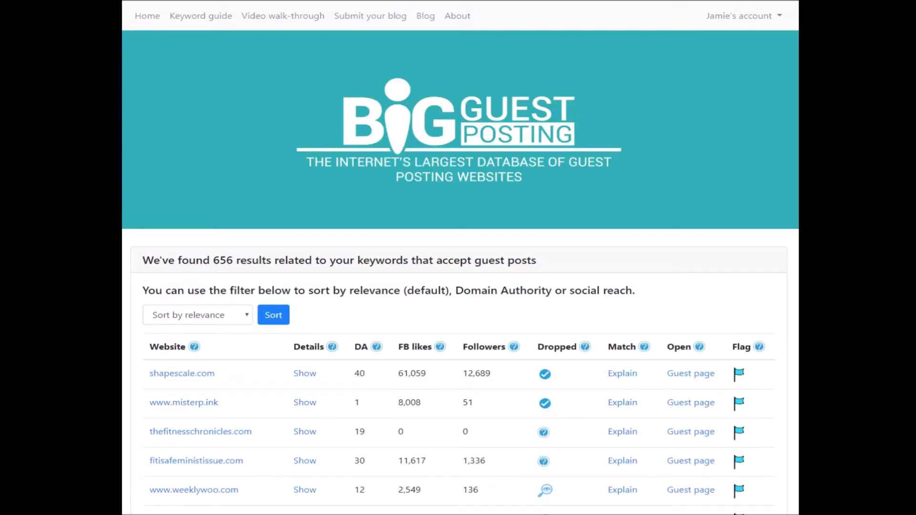
- View the site details of the first few websites in the results list, including shapescale.com
scroll(227, 255, "down", 1)
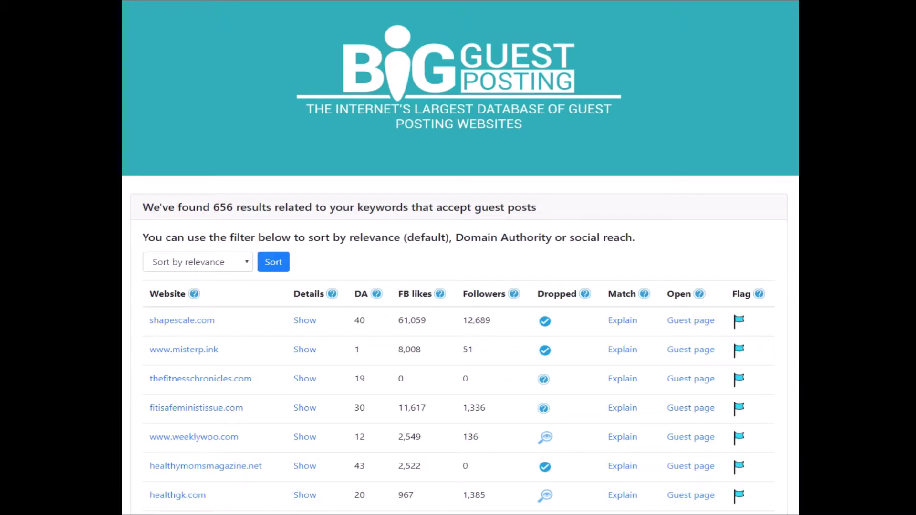
scroll(156, 211, "down", 3)
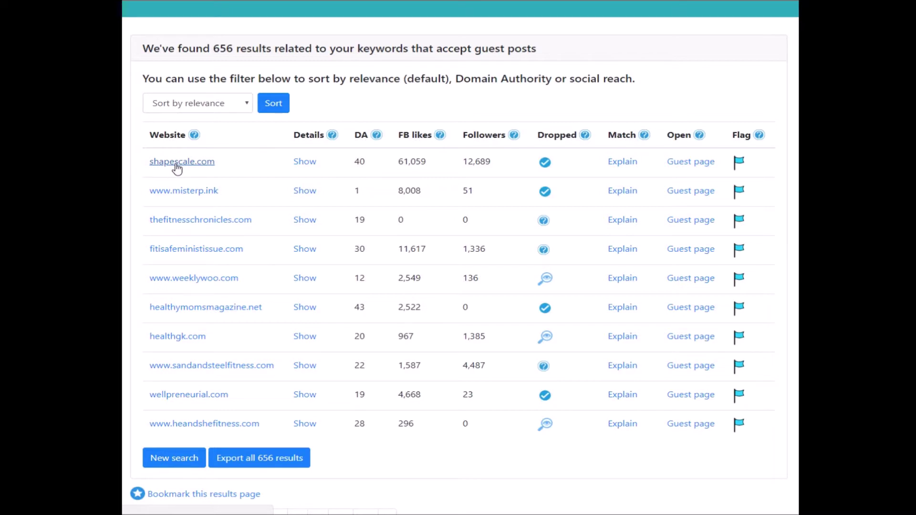
left_click(311, 165)
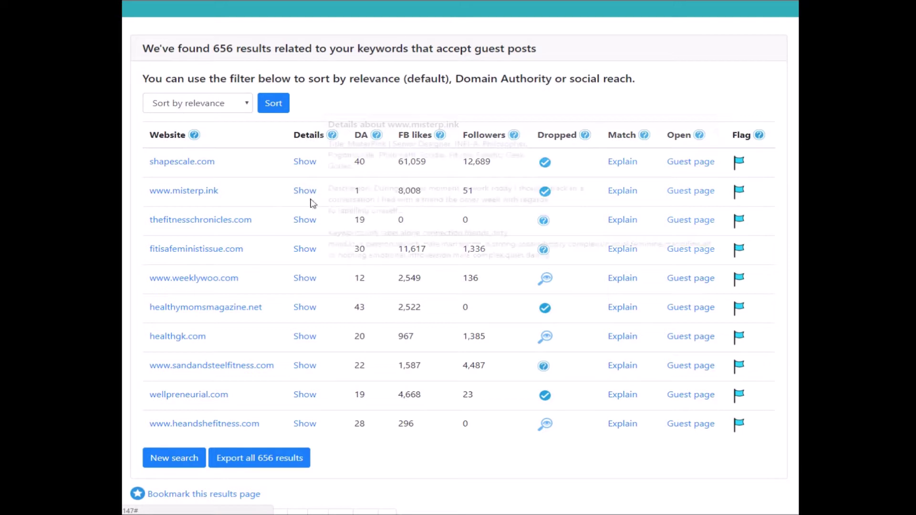
mouse_move(304, 165)
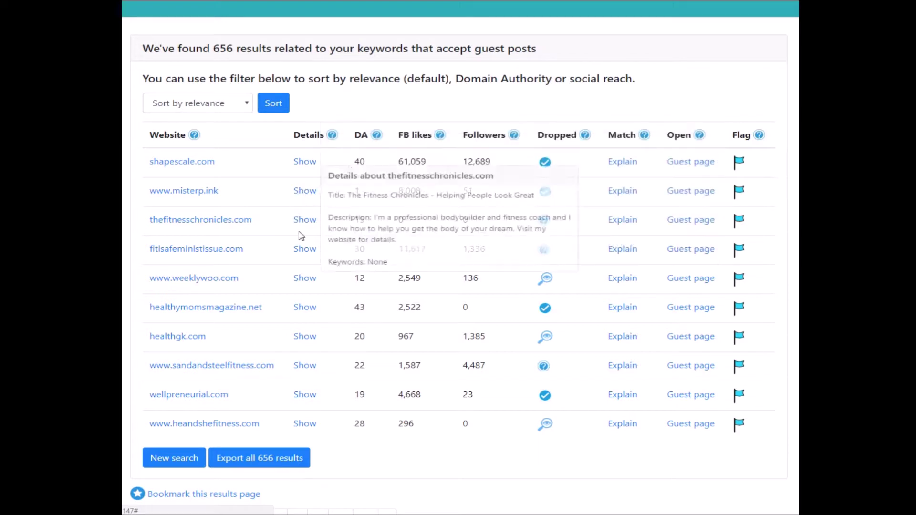
mouse_move(302, 230)
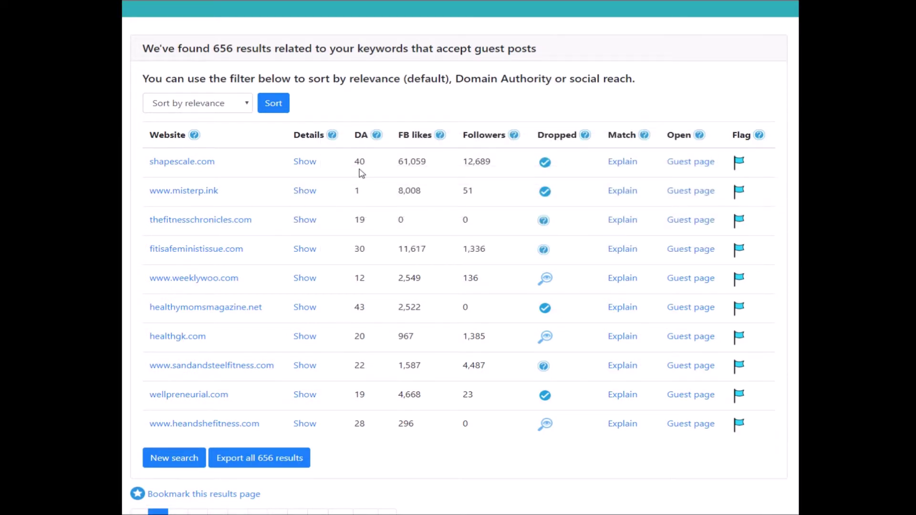
- Examine the Domain Authority, Facebook likes and follower figures of the listed websites
mouse_move(378, 137)
double_click(361, 248)
left_click(402, 163)
mouse_move(397, 164)
left_mouse_down()
mouse_move(501, 164)
mouse_move(398, 153)
left_mouse_up()
left_click(412, 222)
double_click(359, 165)
left_click(374, 181)
left_click_drag(501, 161, 389, 164)
left_click(442, 176)
- Check the dropped status of several listed websites and the match explanation for shapescale.com
mouse_move(585, 137)
mouse_move(546, 164)
mouse_move(545, 221)
mouse_move(547, 281)
left_click(544, 252)
left_click(627, 164)
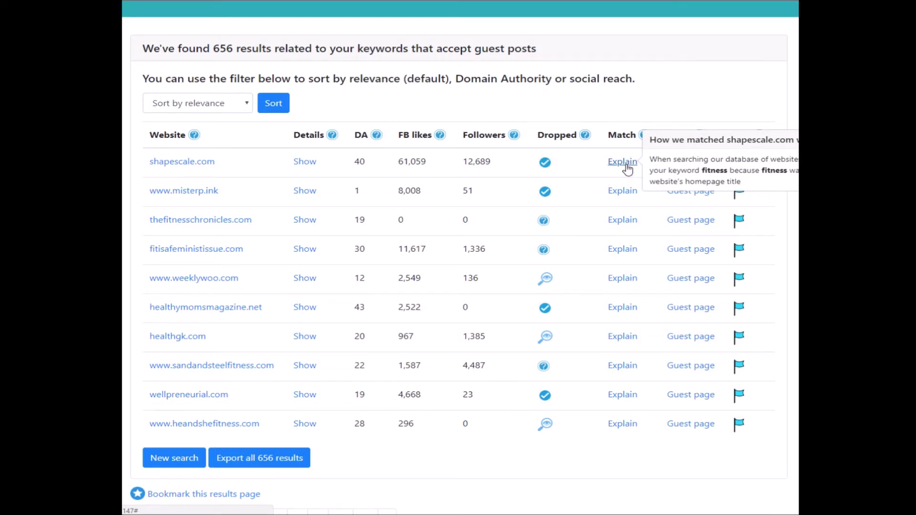
- Try a different sort option for the results list and switch back to Sort by relevance
left_click(216, 112)
left_click(190, 106)
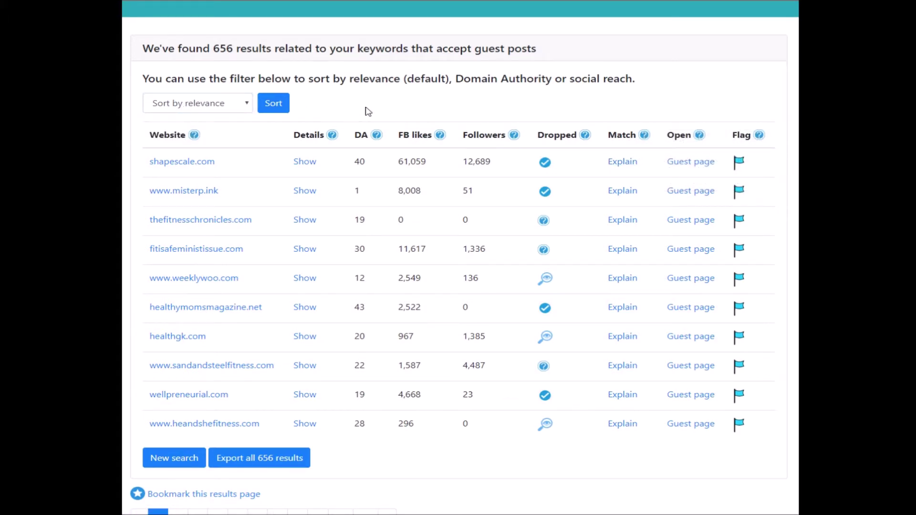
left_click(221, 103)
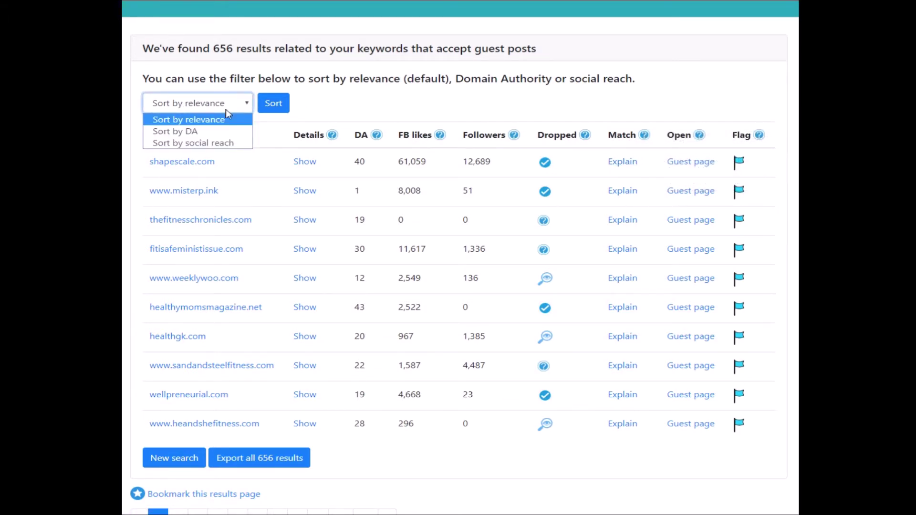
left_click(199, 137)
left_click(220, 106)
left_click(201, 119)
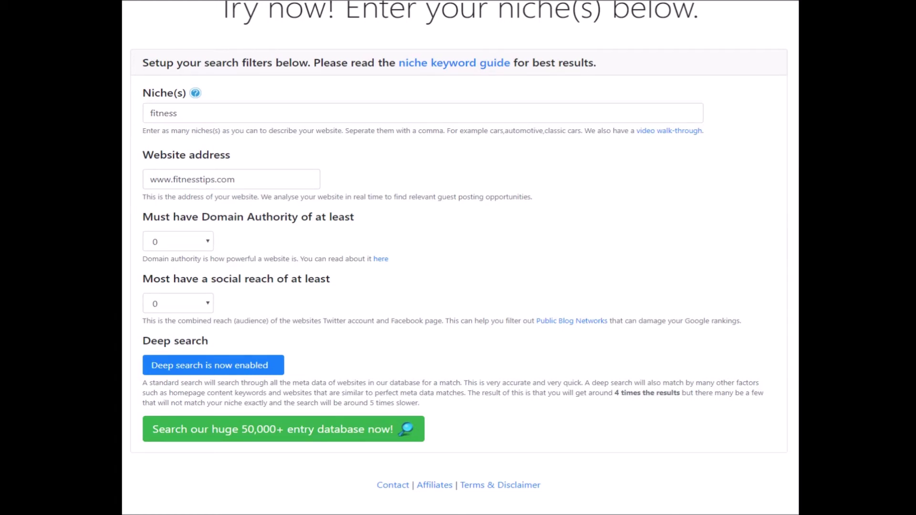
left_click(219, 115)
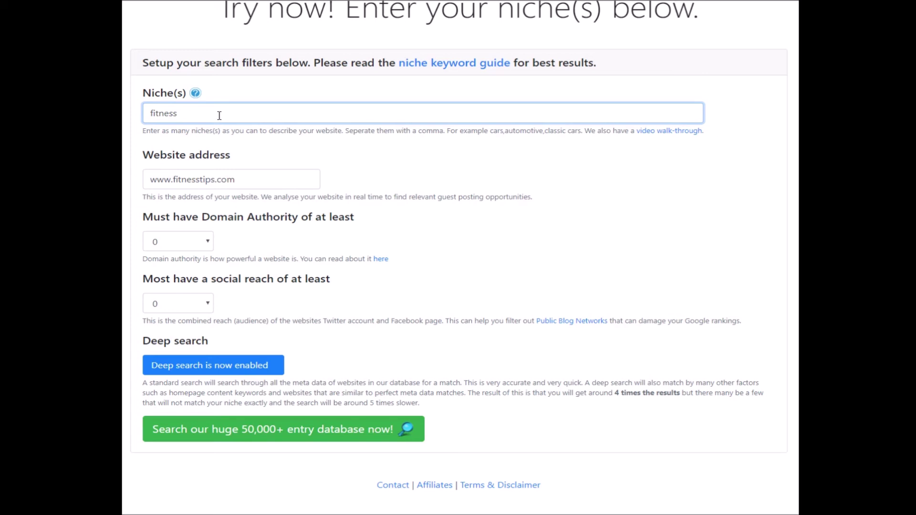
left_click(380, 333)
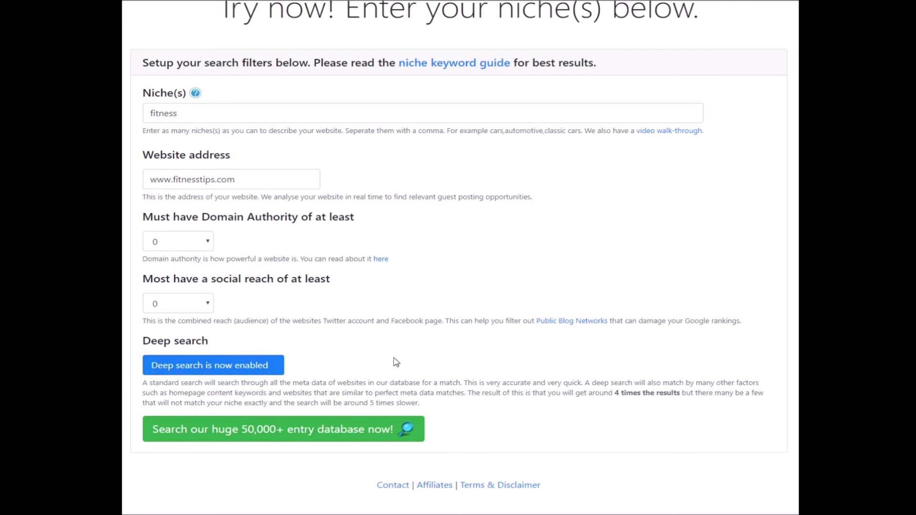
left_click_drag(420, 403, 136, 384)
left_click(428, 384)
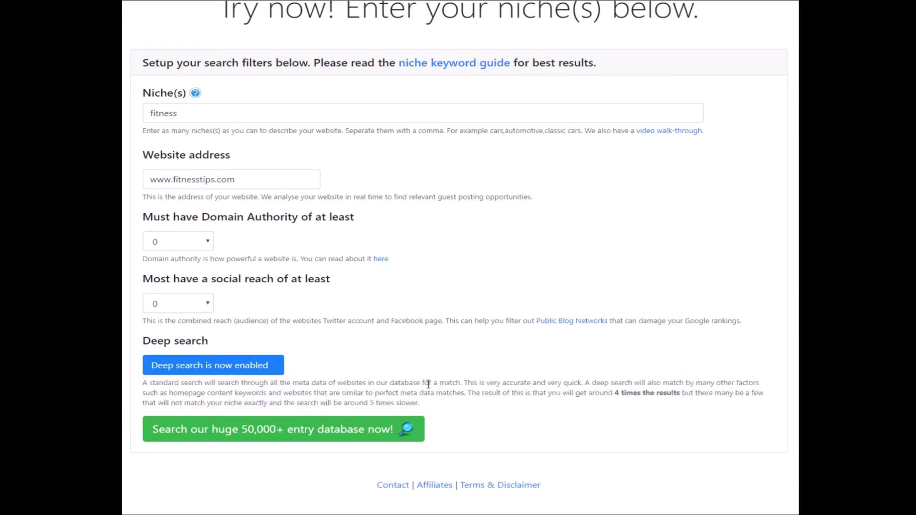